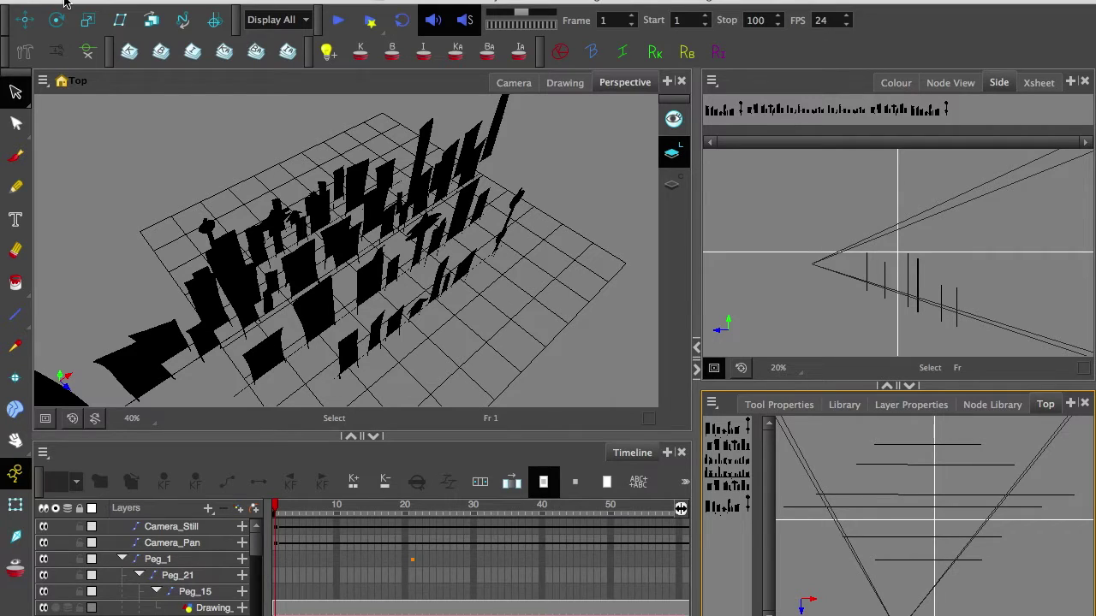
- Examine the spacing of the layered building drawings from several angles in the Perspective view
left_click(173, 84)
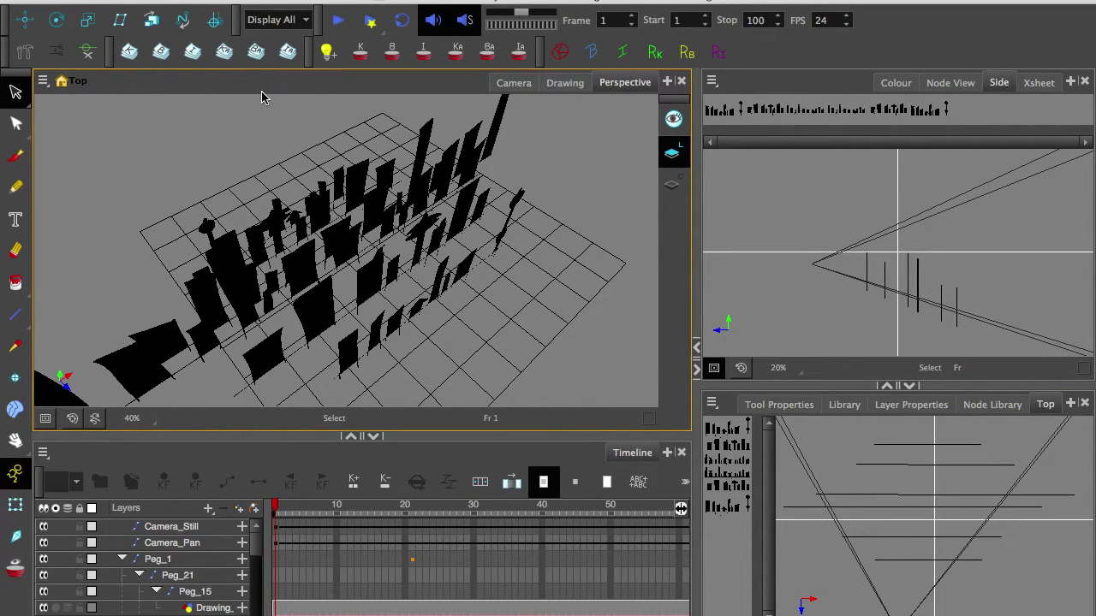
key("alt+super")
left_click_drag(514, 294, 238, 298)
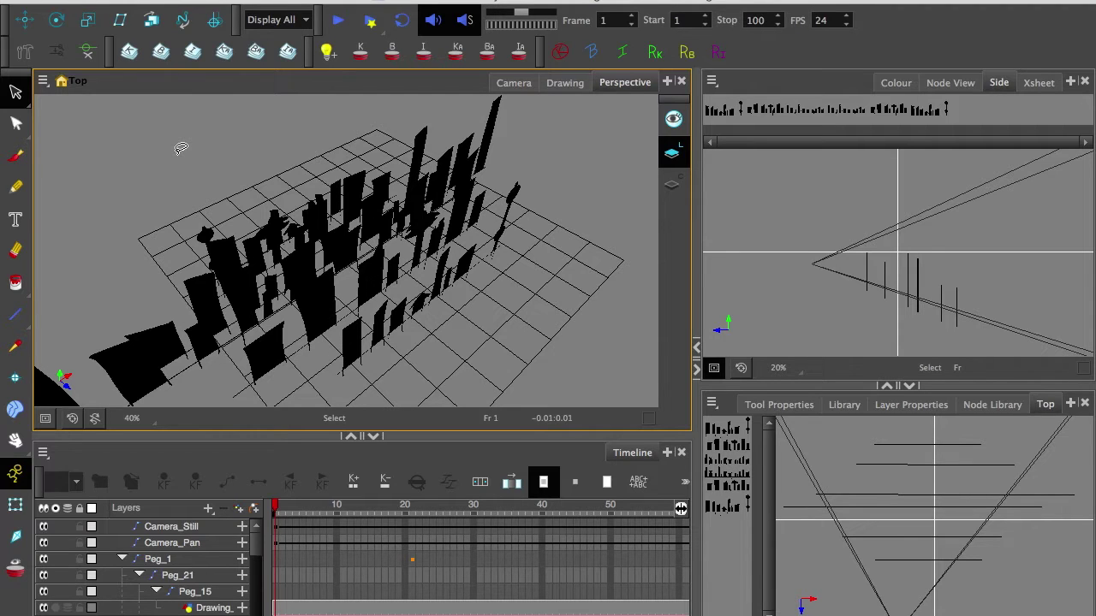
left_click(503, 0)
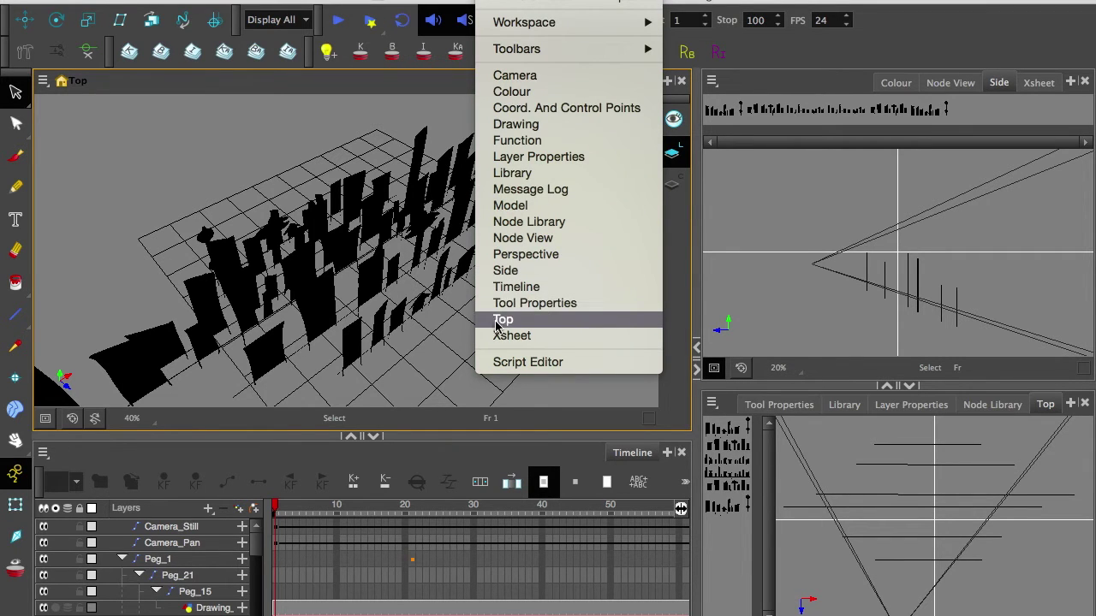
left_click(499, 255)
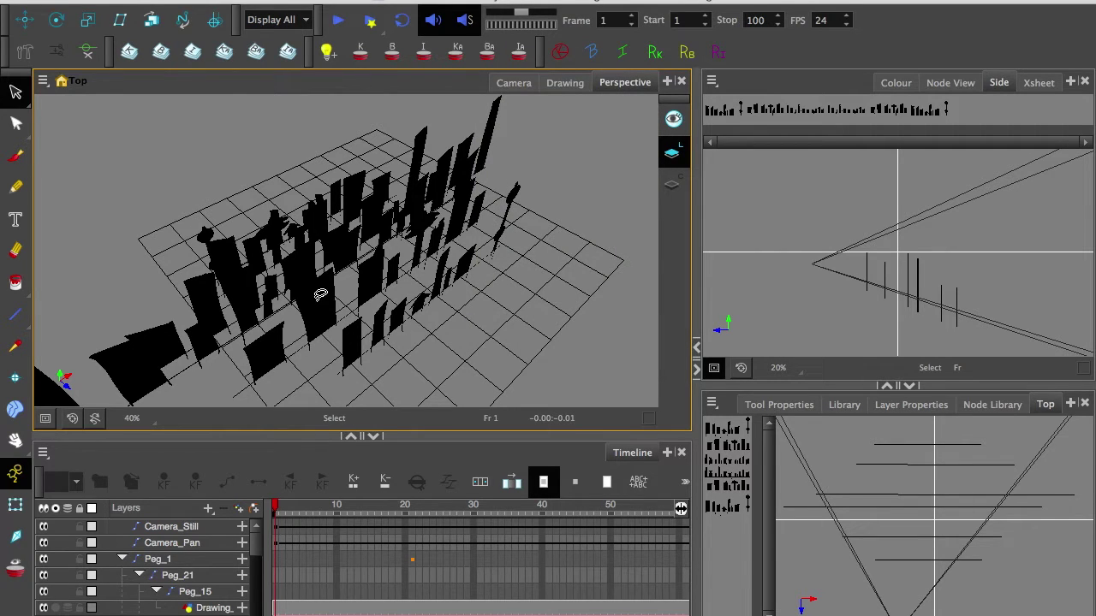
key("super+alt")
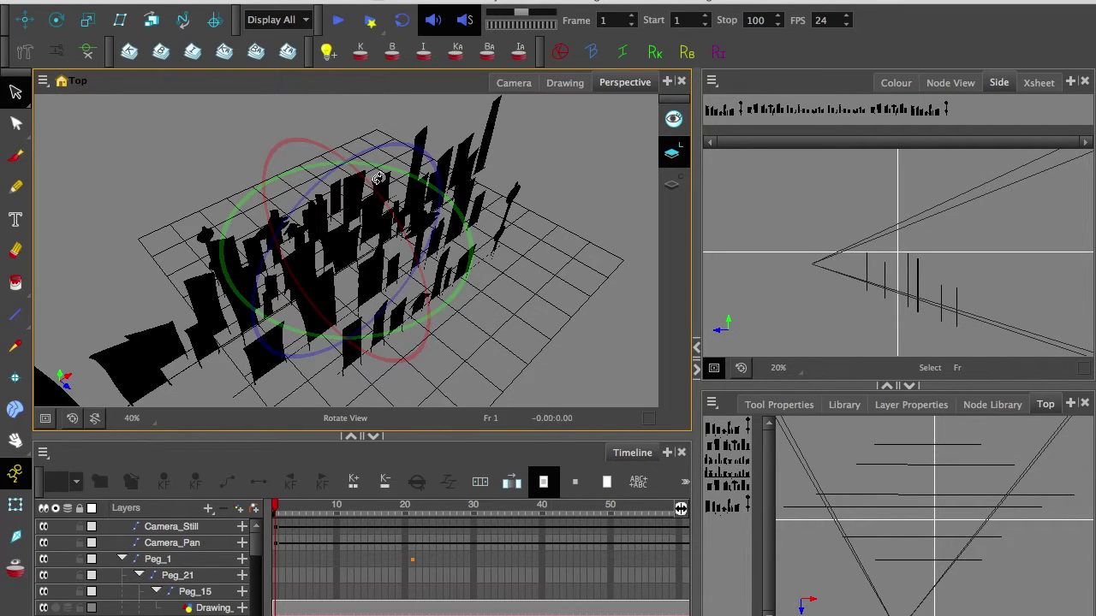
key("super+alt")
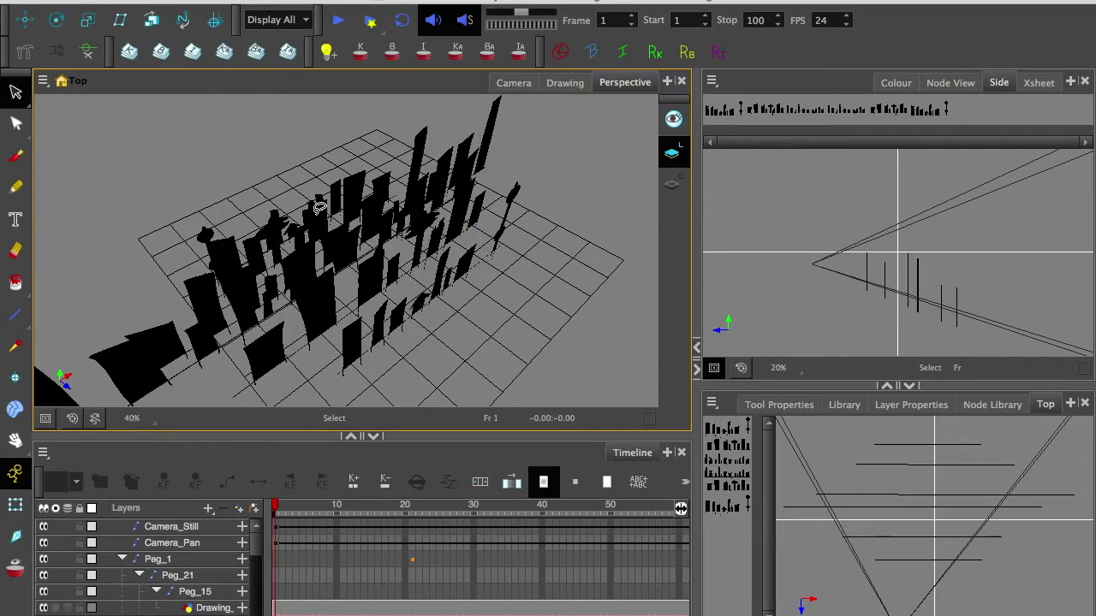
left_click_drag(484, 204, 195, 294)
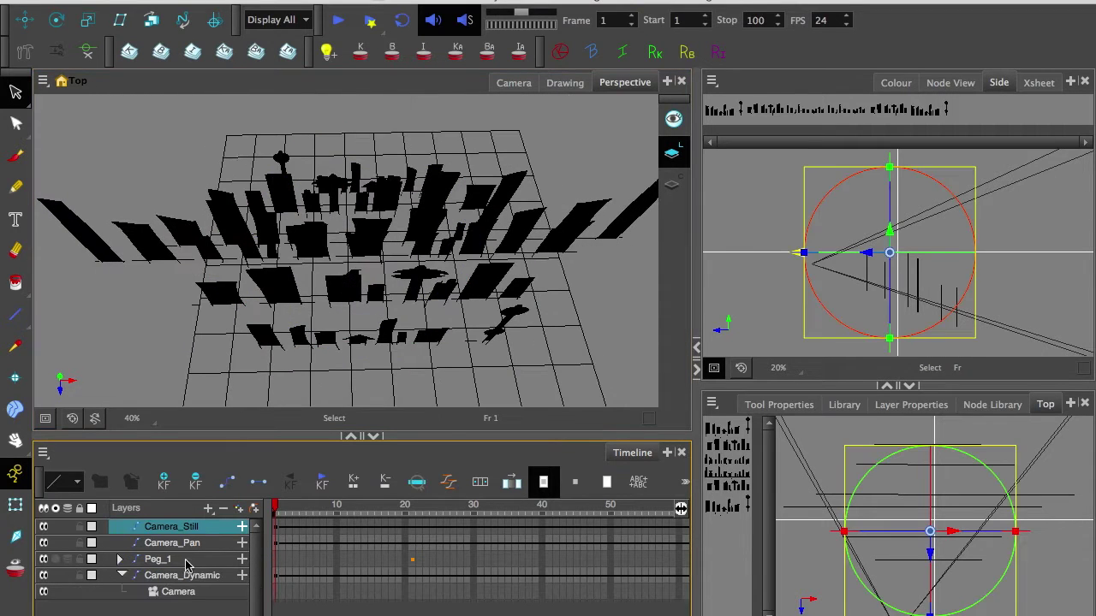
- Add a vector drawing layer named Drawing and select its cell at frame 1
key("Escape")
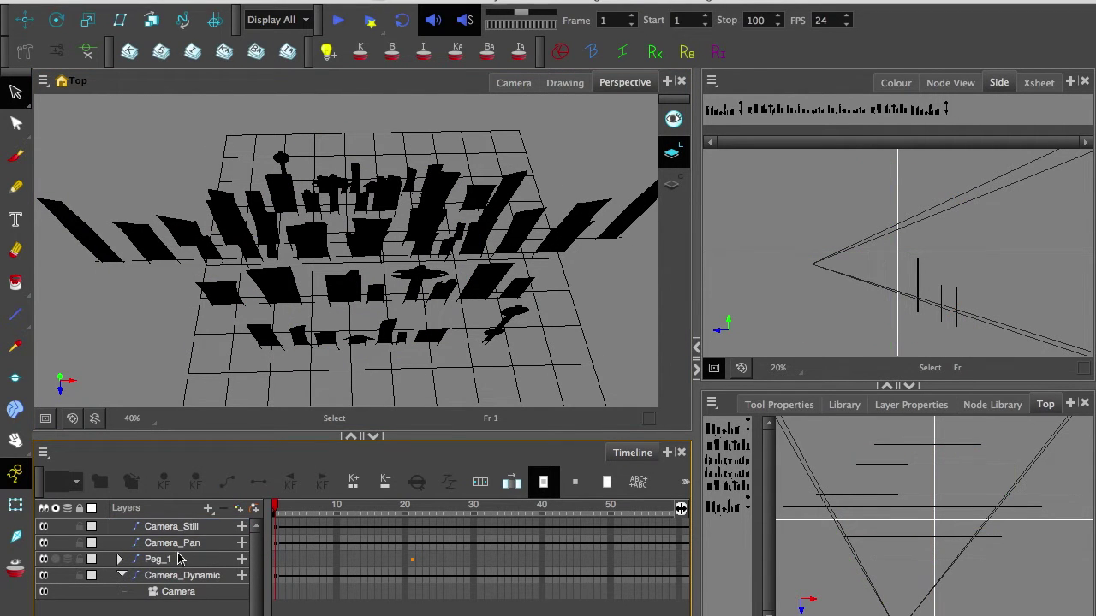
left_click(238, 511)
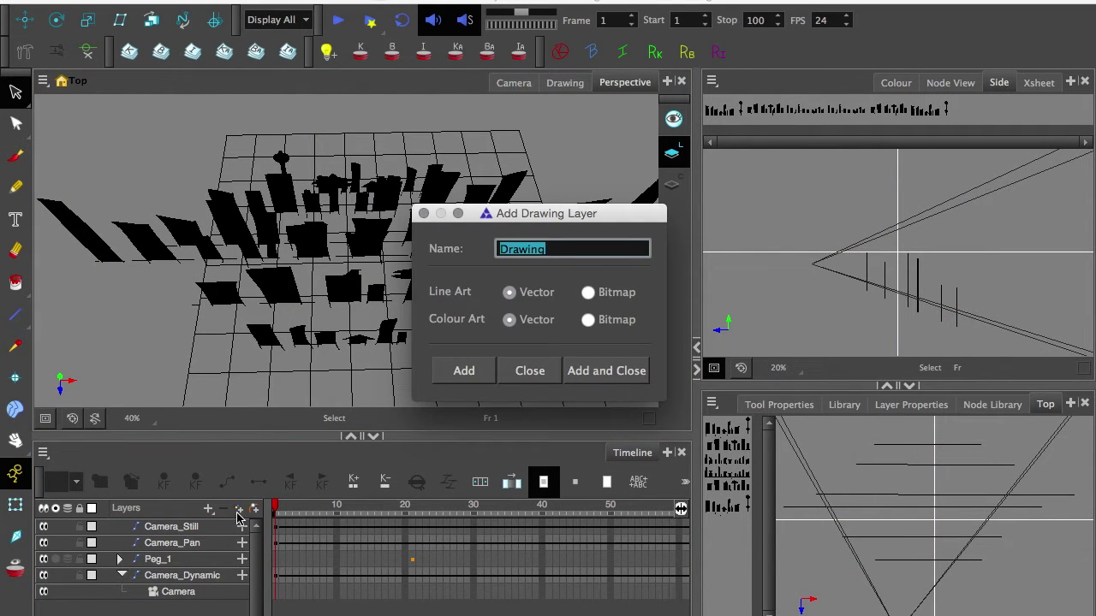
left_click(595, 372)
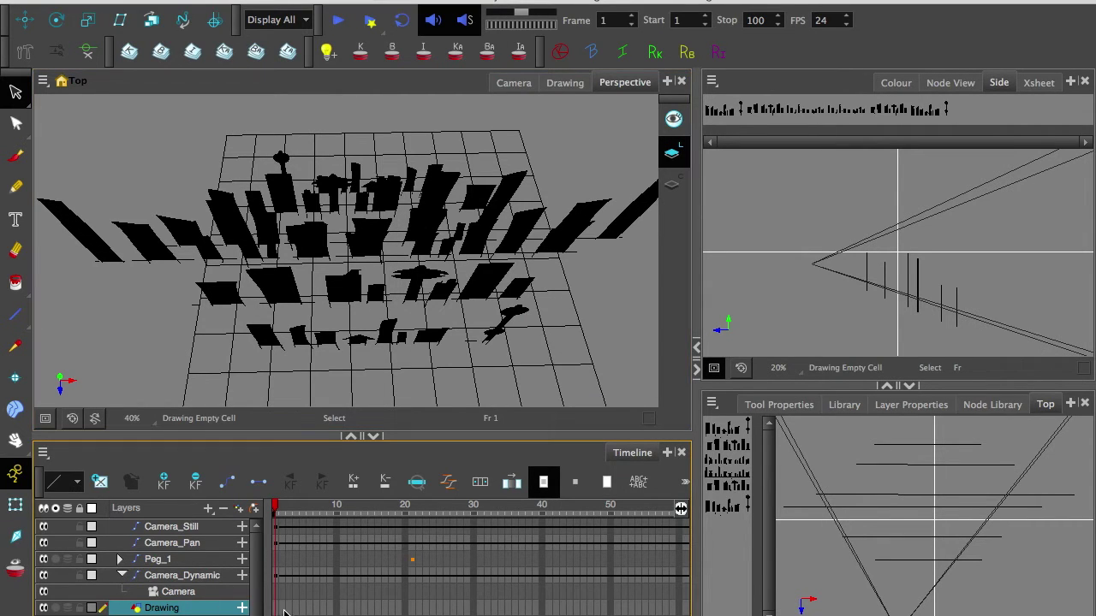
left_click(276, 610)
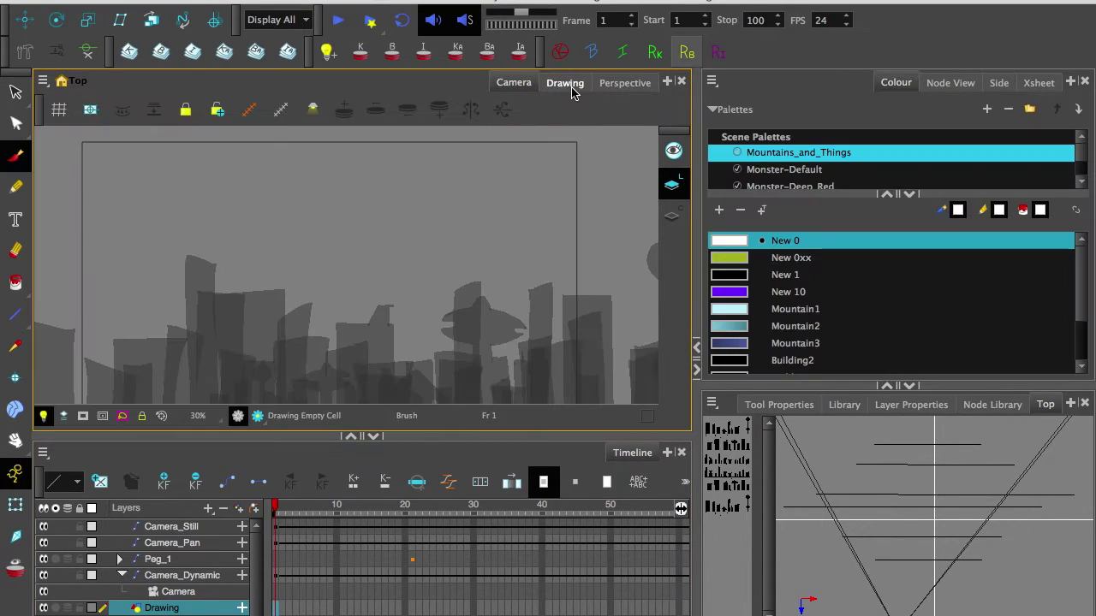
- Prepare the brush in the Drawing view with the purple New 10 colour and a maximum size of 70
left_click(571, 86)
left_click(721, 273)
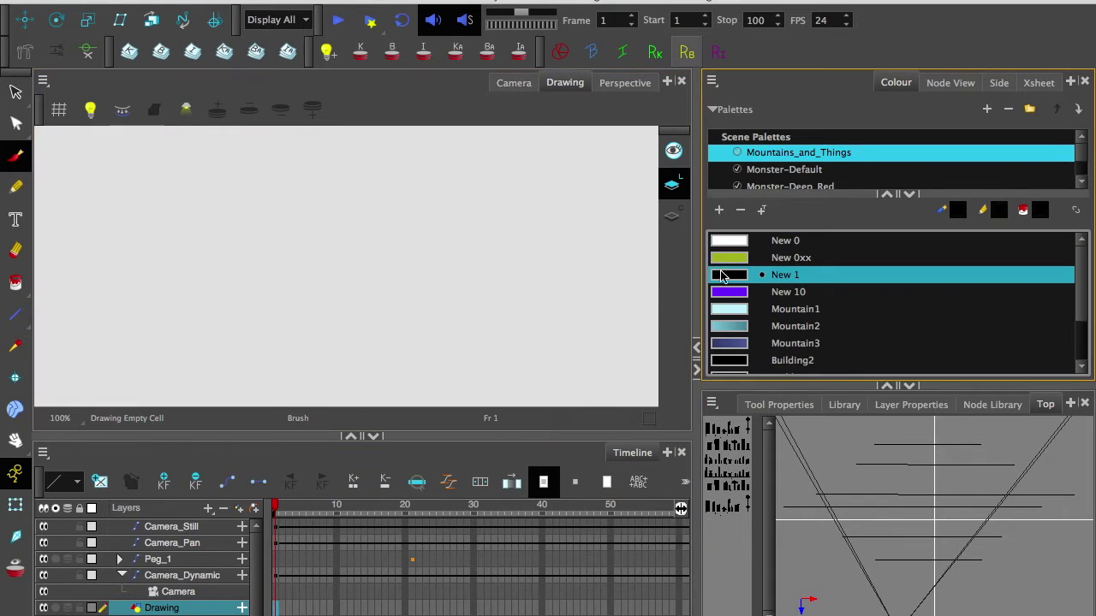
left_click(732, 292)
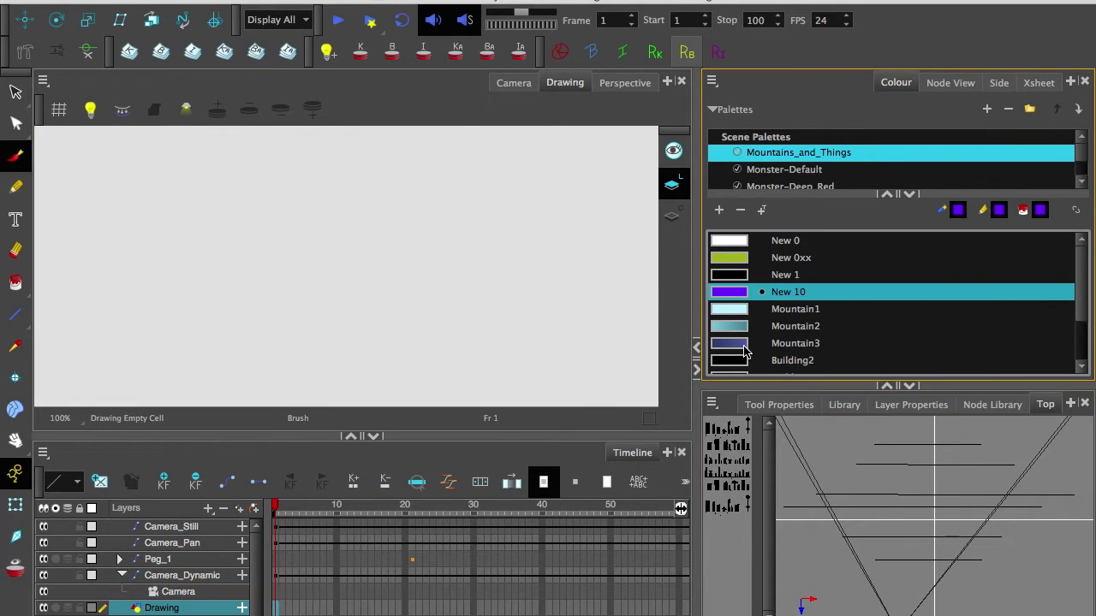
left_click(781, 405)
left_click_drag(796, 386, 796, 359)
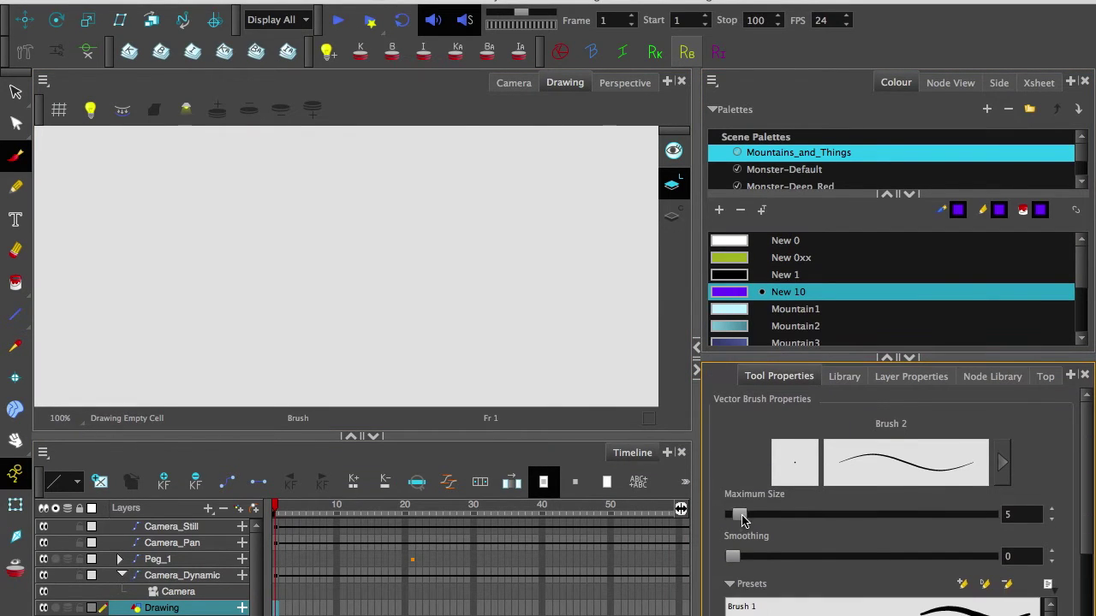
left_click_drag(742, 517, 822, 515)
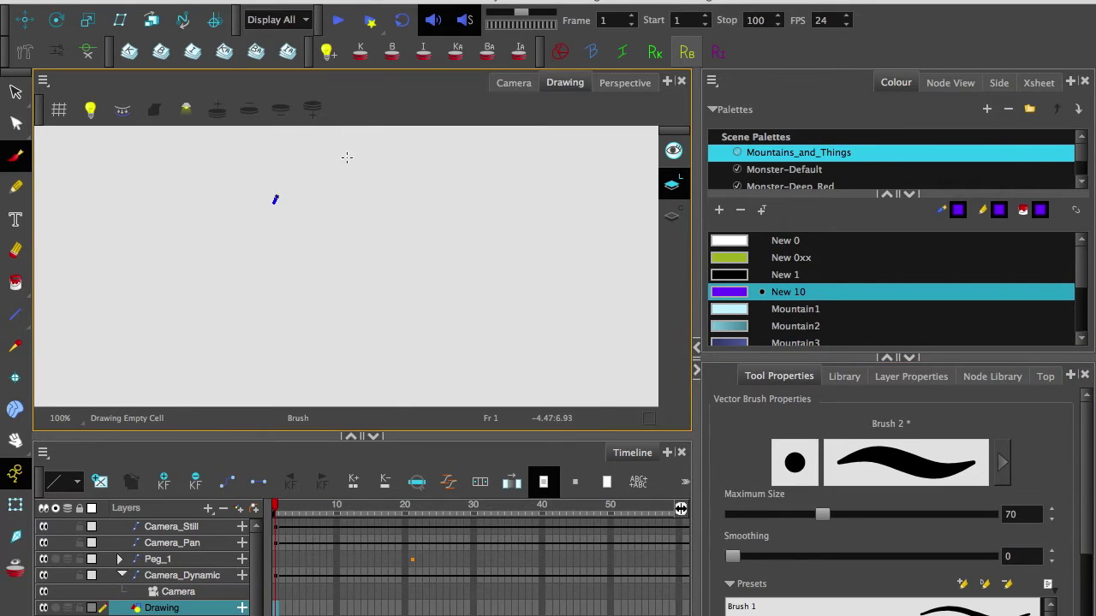
- Brush a rounded head outline with two large round eyes and small pupils
mouse_move(347, 157)
left_mouse_down()
mouse_move(406, 337)
mouse_move(251, 221)
mouse_move(385, 174)
left_mouse_up()
mouse_move(369, 245)
left_mouse_down()
mouse_move(456, 249)
mouse_move(426, 216)
mouse_move(387, 258)
mouse_move(396, 253)
left_mouse_up()
mouse_move(318, 224)
left_mouse_down()
mouse_move(262, 242)
mouse_move(301, 216)
left_mouse_up()
left_click_drag(329, 252, 324, 257)
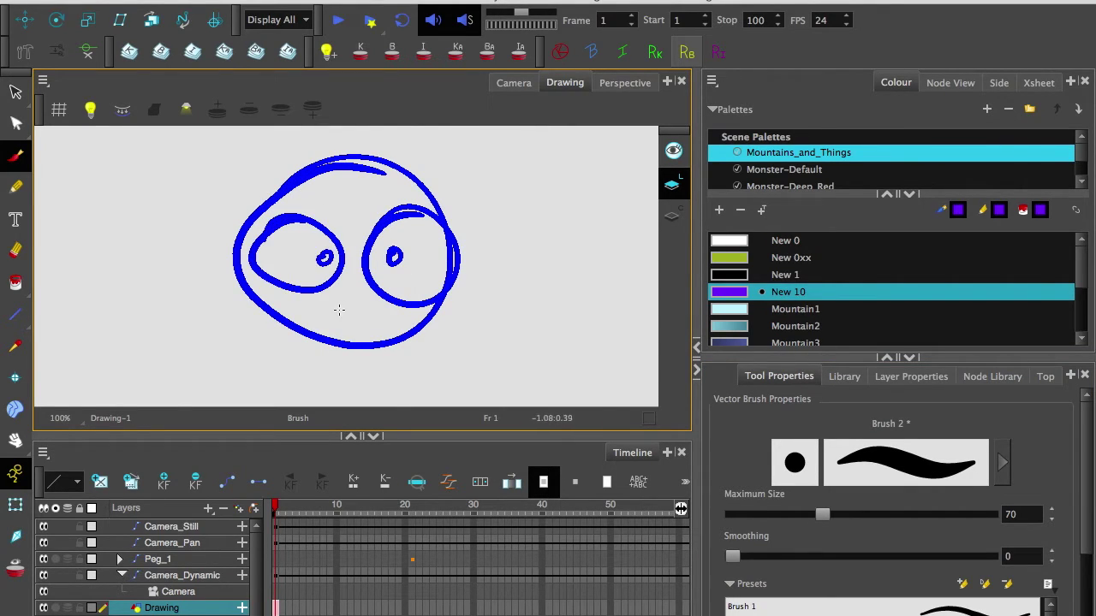
- Complete the character with a small U-shaped nose, a body with arms and legs, and a line under each eye
mouse_move(341, 303)
left_mouse_down()
mouse_move(376, 363)
mouse_move(362, 395)
mouse_move(346, 375)
mouse_move(349, 386)
mouse_move(318, 390)
mouse_move(307, 293)
left_mouse_up()
scroll(324, 252, "down", 3)
left_click_drag(381, 293, 387, 354)
left_click_drag(294, 283, 291, 353)
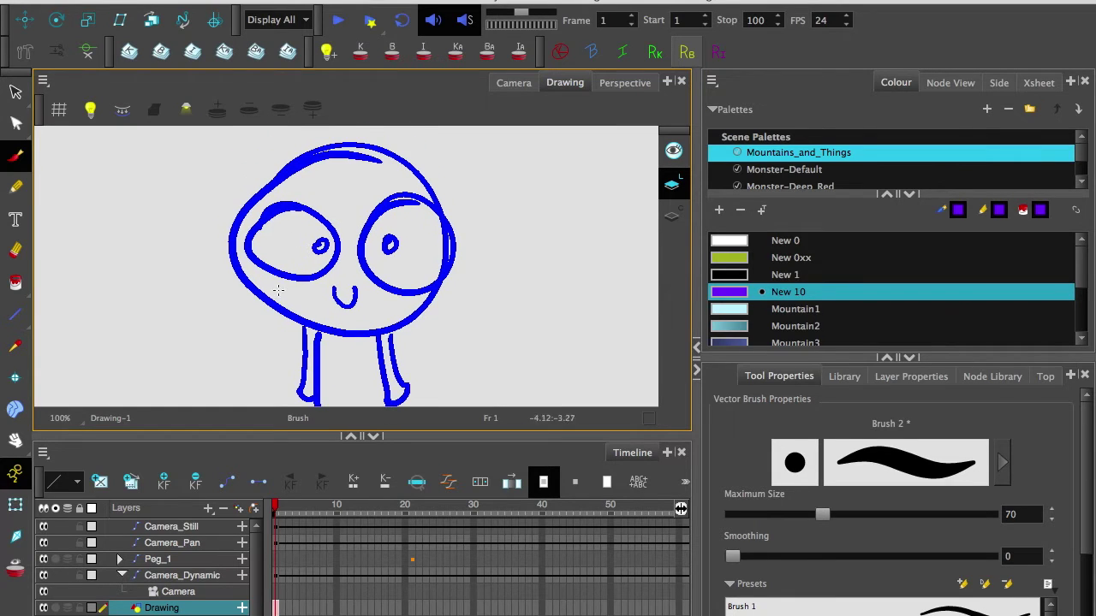
left_click_drag(270, 283, 324, 289)
left_click_drag(282, 206, 300, 259)
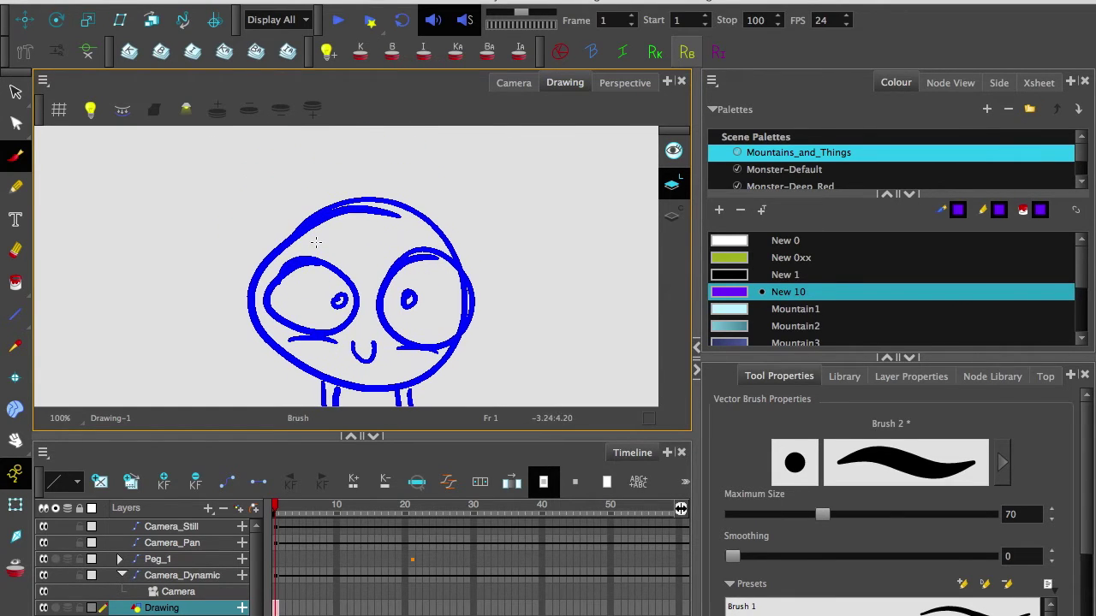
- Examine the character's depth position among the buildings in the Perspective, Top and Side views
left_click(622, 83)
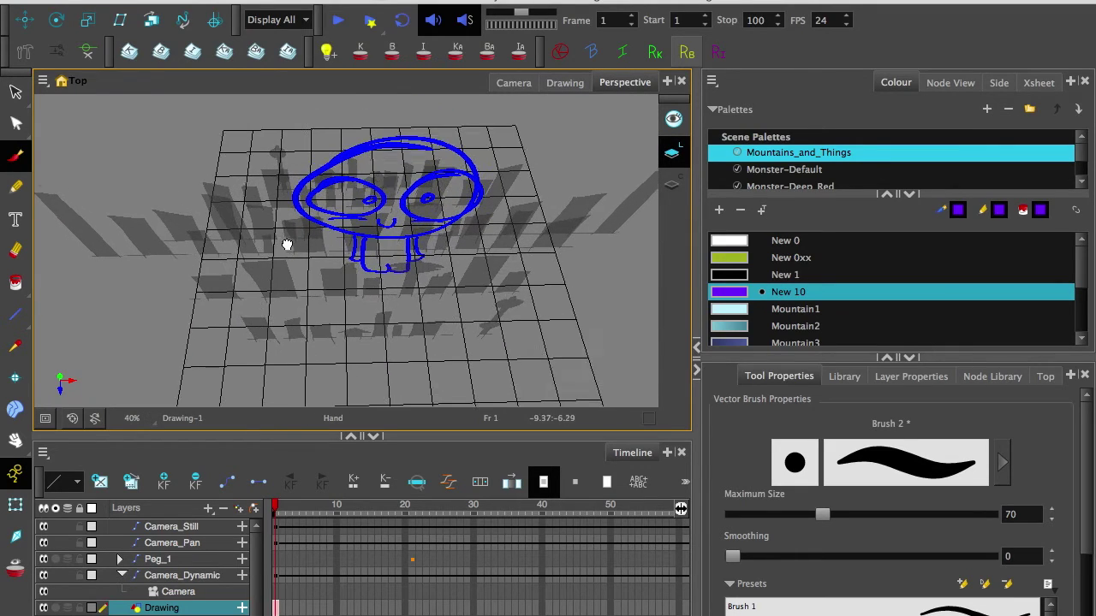
mouse_move(323, 237)
left_mouse_down()
mouse_move(305, 200)
mouse_move(396, 208)
left_mouse_up()
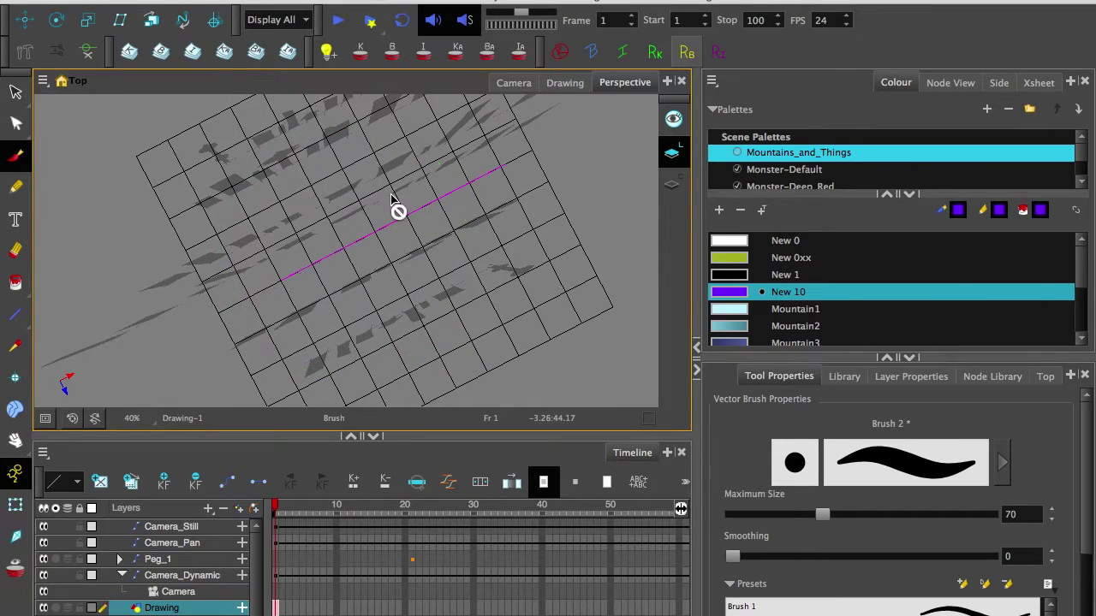
left_click(1040, 377)
left_click(1000, 82)
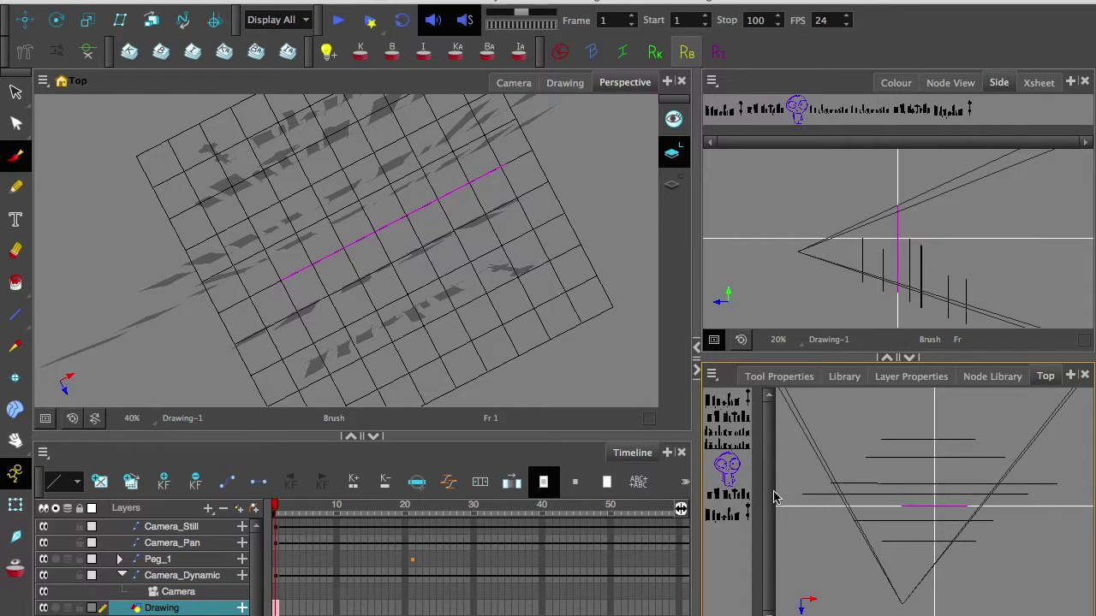
- Sketch three axis lines meeting at one corner beside the character in the Drawing view
left_click(565, 83)
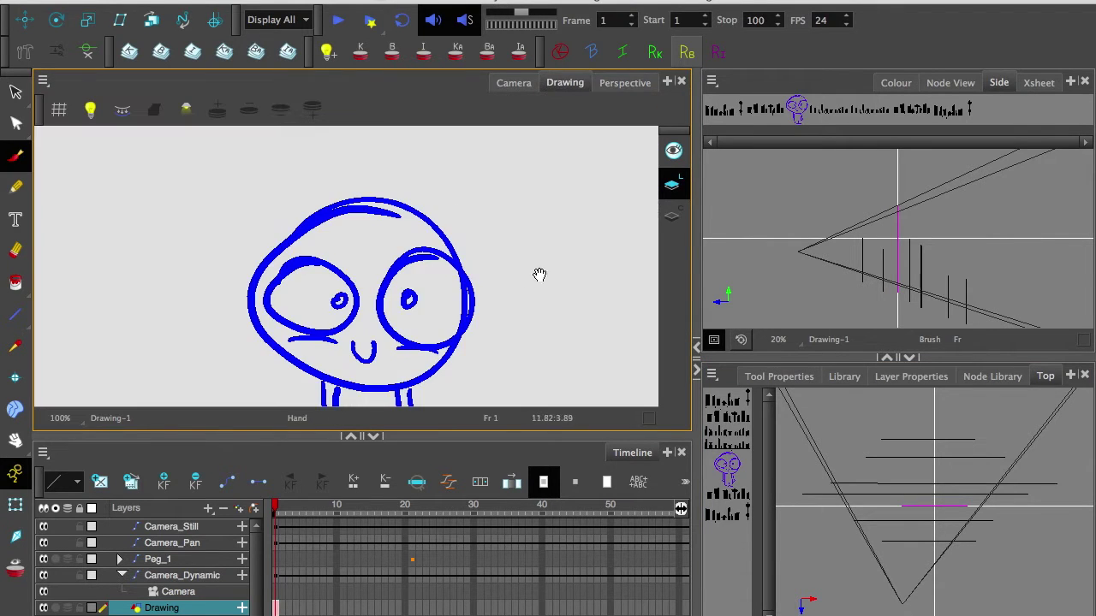
mouse_move(540, 274)
left_mouse_down()
mouse_move(281, 201)
mouse_move(245, 229)
left_mouse_up()
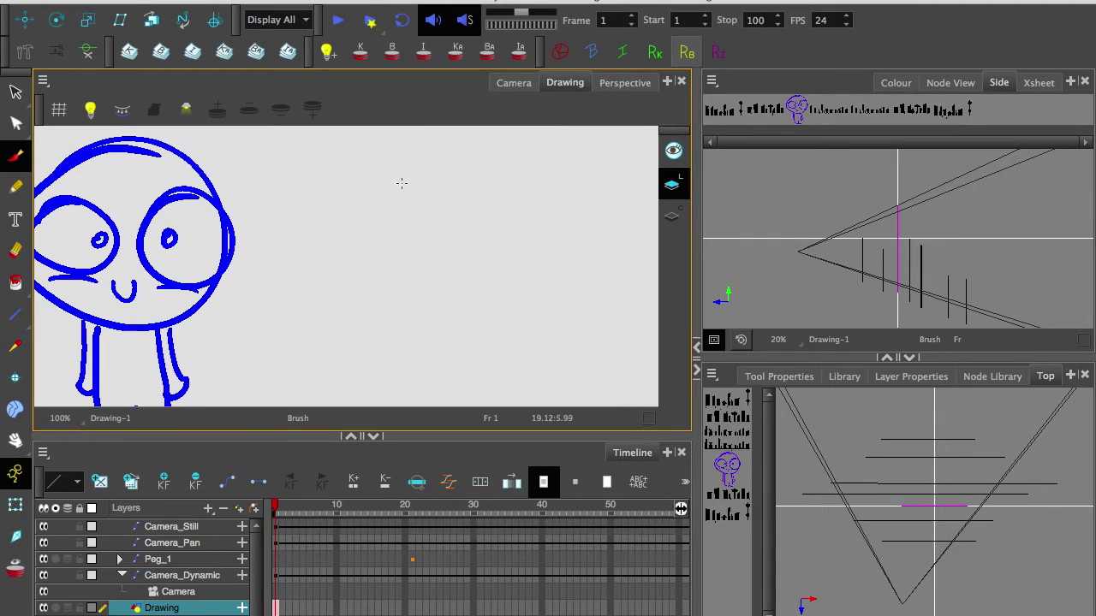
mouse_move(391, 190)
left_mouse_down()
mouse_move(394, 308)
mouse_move(557, 317)
left_mouse_up()
left_click_drag(397, 310, 296, 400)
scroll(420, 274, "down", 1)
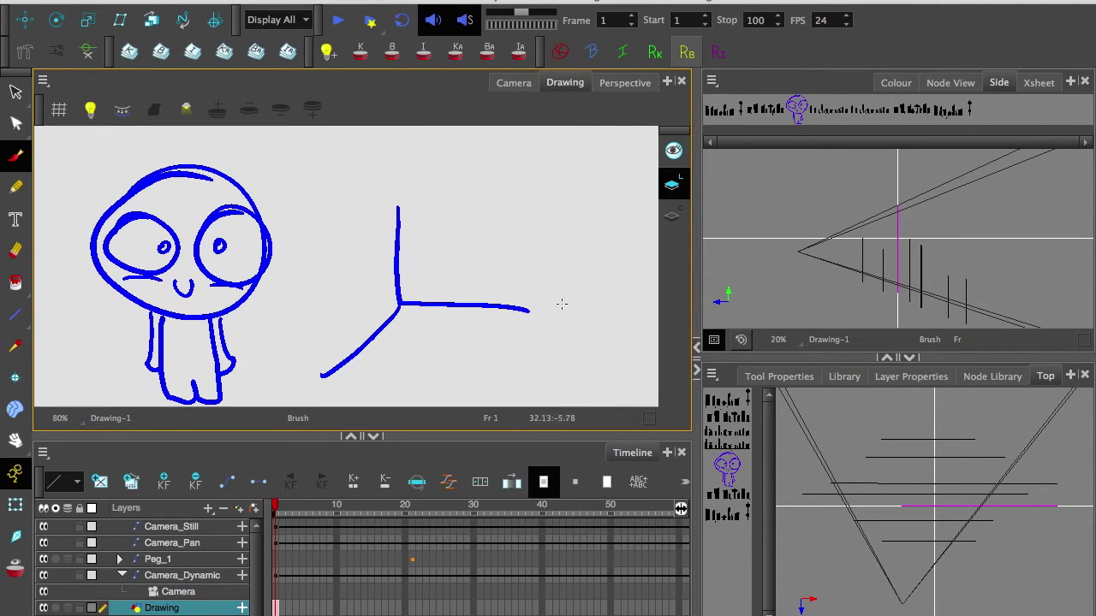
- Letter the ends of the three sketched axes X, Y and Z
mouse_move(562, 305)
left_mouse_down()
mouse_move(538, 333)
mouse_move(568, 341)
left_mouse_up()
left_click_drag(374, 158, 393, 180)
left_click_drag(398, 157, 372, 209)
left_click_drag(341, 299, 360, 268)
left_click_drag(296, 361, 345, 387)
left_click_drag(352, 329, 355, 359)
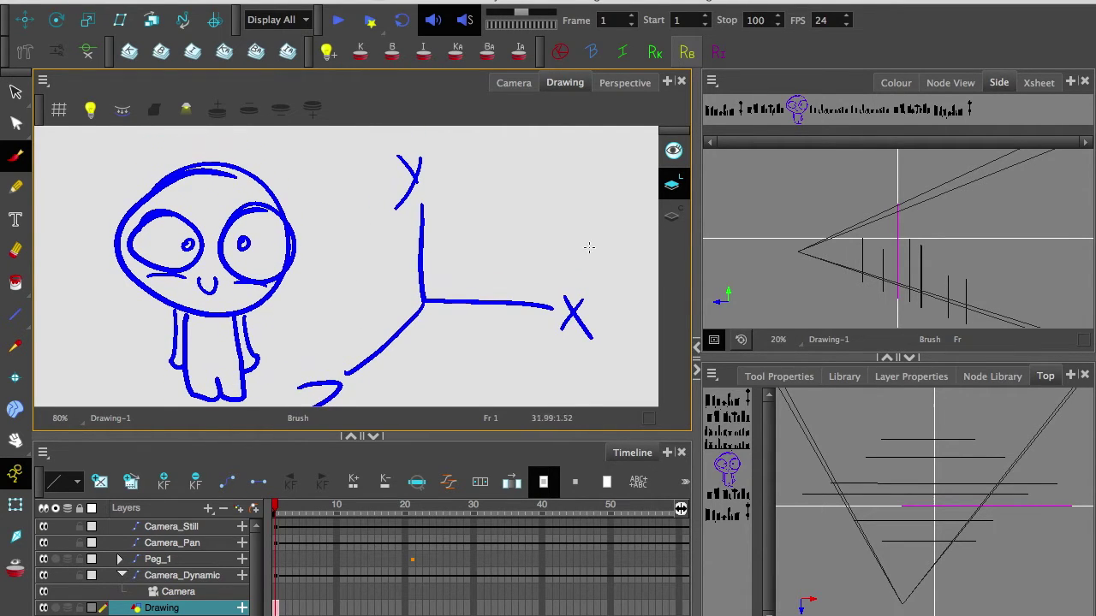
- Sketch direction arrows alongside the X and Z axes
left_click_drag(510, 274, 401, 269)
left_click_drag(517, 274, 348, 273)
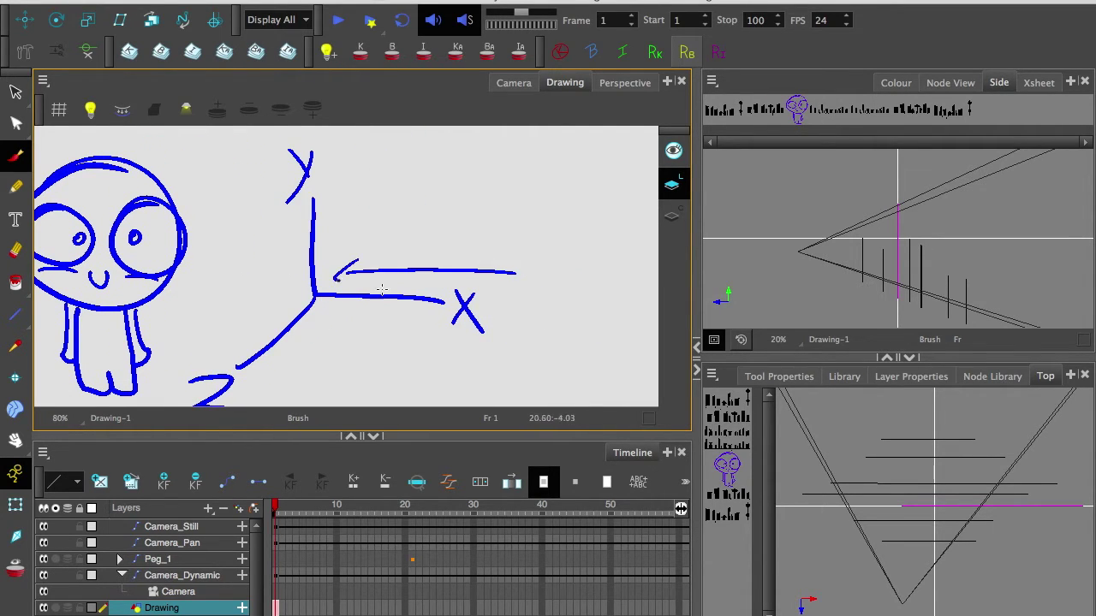
left_click_drag(495, 261, 488, 295)
mouse_move(338, 221)
left_mouse_down()
mouse_move(330, 152)
mouse_move(338, 177)
left_mouse_up()
mouse_move(282, 306)
left_mouse_down()
mouse_move(322, 224)
mouse_move(348, 221)
left_mouse_up()
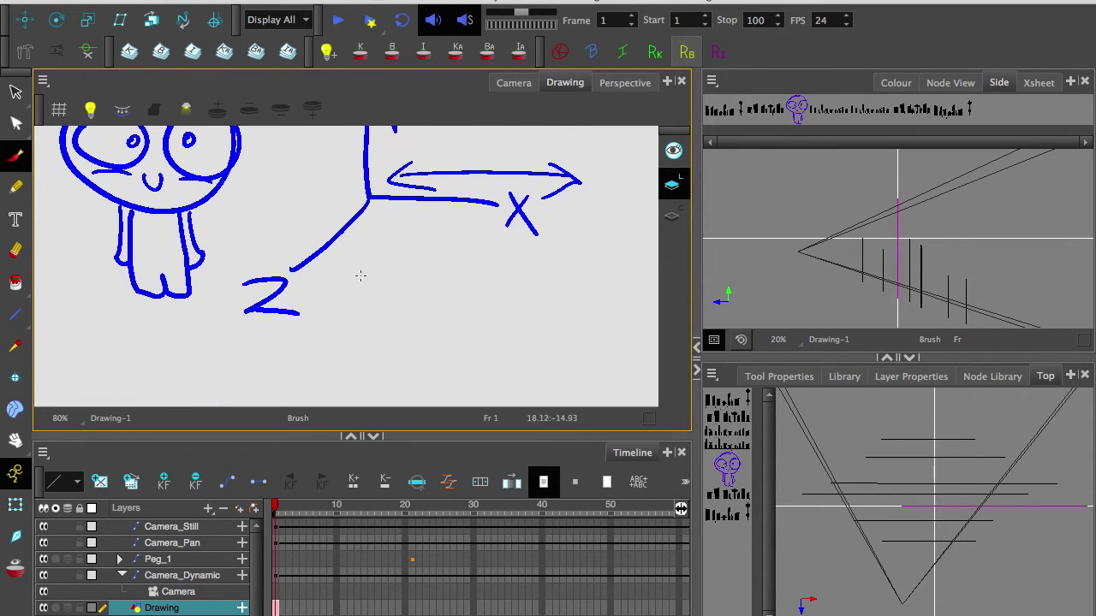
left_click_drag(360, 266, 344, 299)
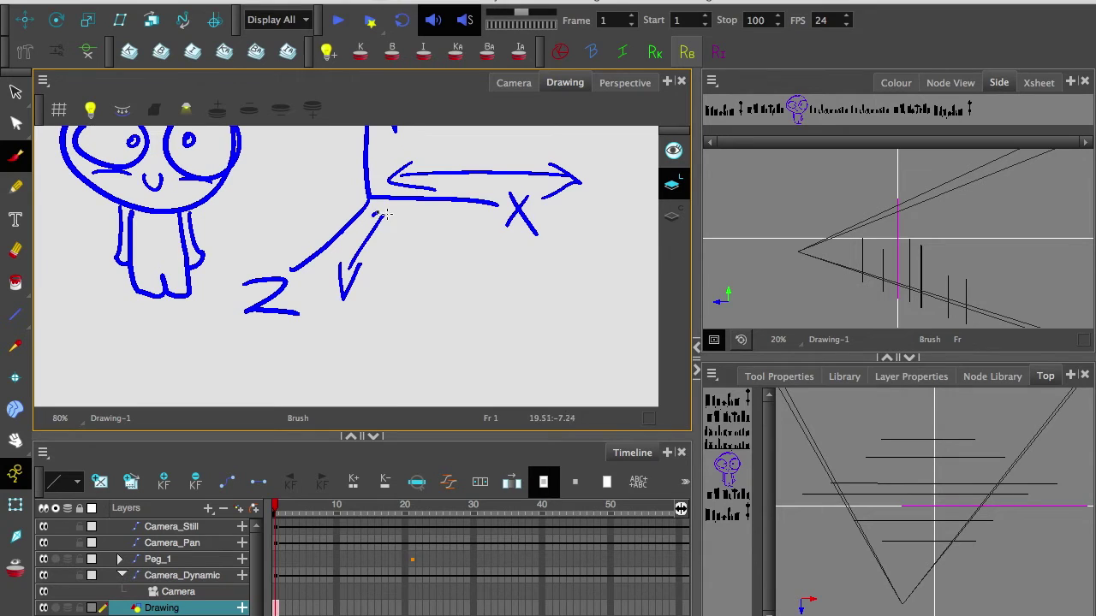
- Enable 3D for the Drawing layer in its layer properties, with the character shown in the Perspective view
left_click_drag(313, 193, 351, 240)
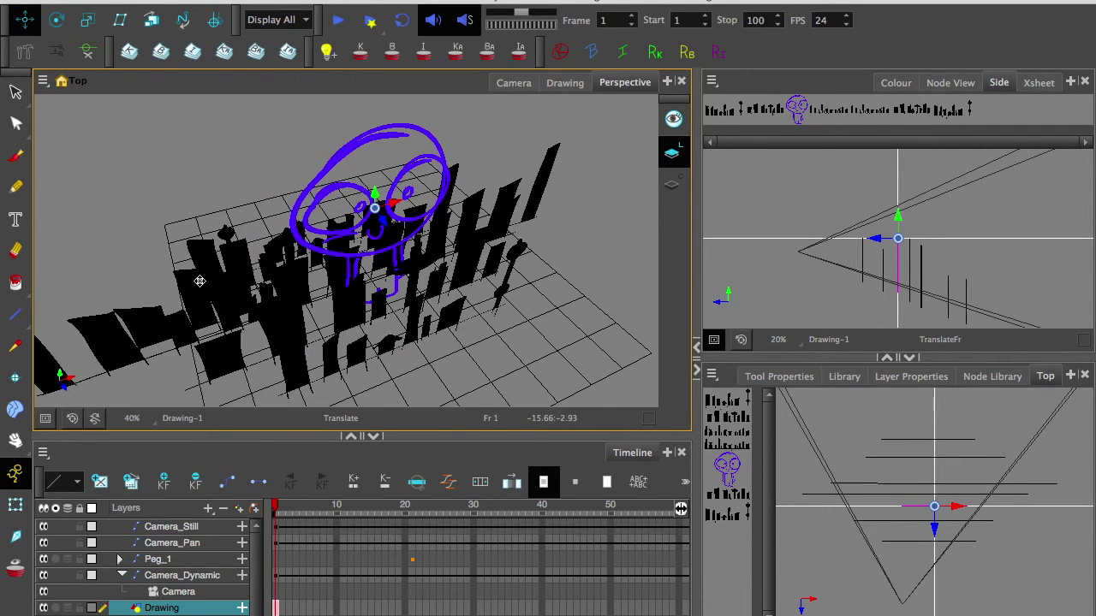
mouse_move(269, 315)
left_mouse_down()
mouse_move(284, 347)
mouse_move(257, 281)
mouse_move(254, 322)
left_mouse_up()
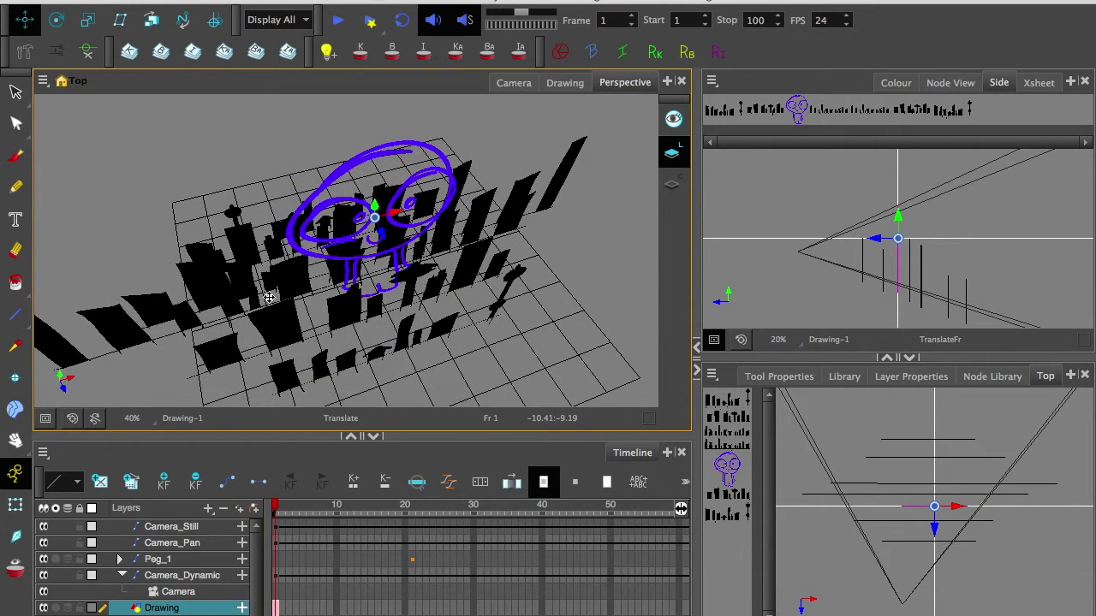
left_click(911, 376)
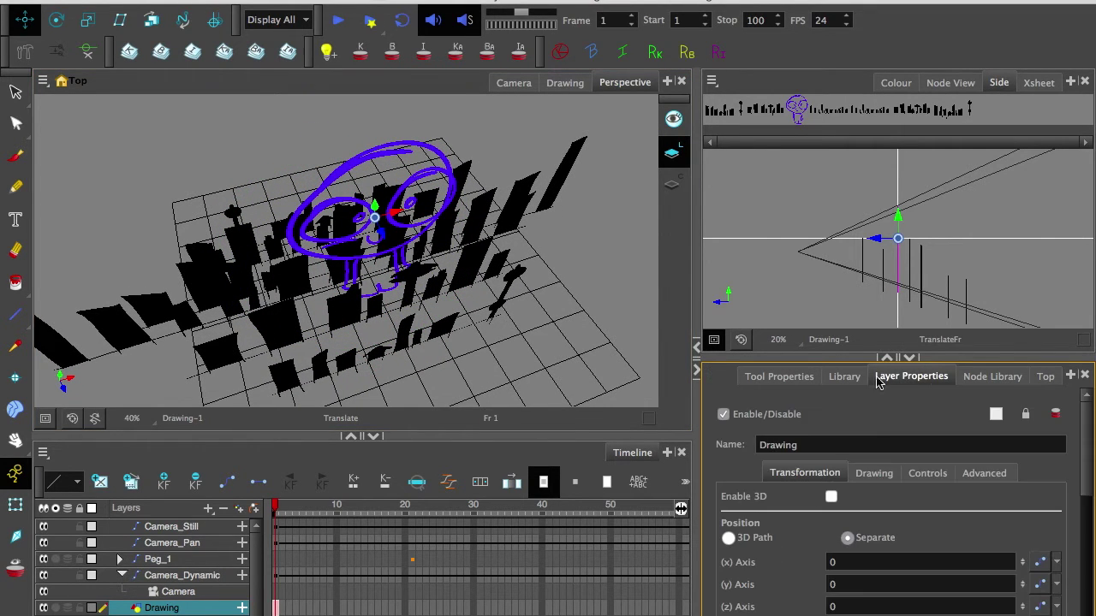
left_click(195, 604)
left_click(746, 514)
left_click(830, 496)
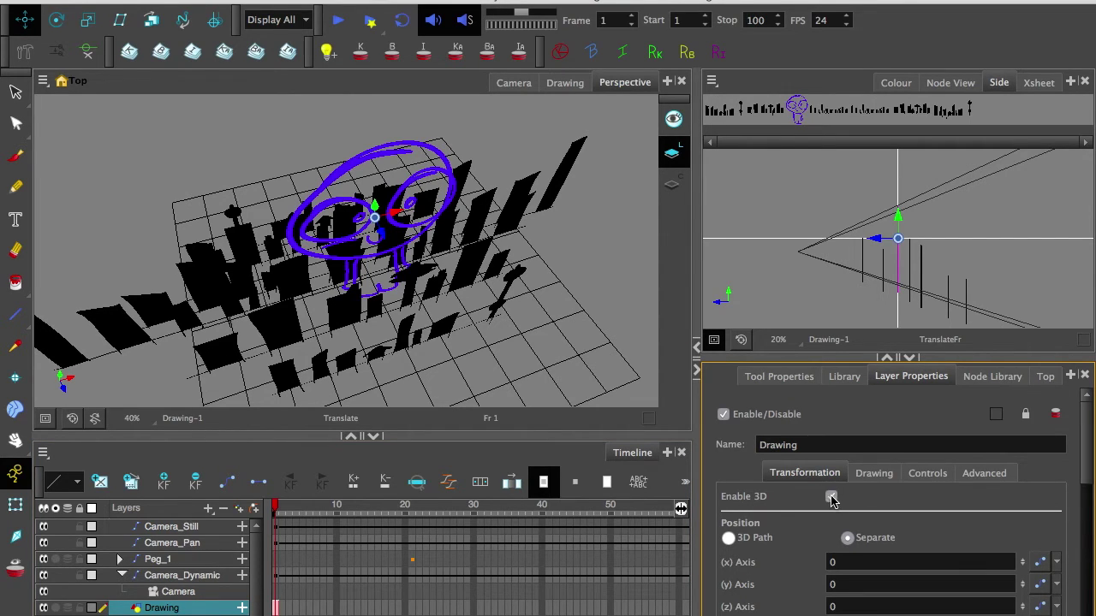
- Check that the Advanced Animation toolbar is enabled and activate the Translate tool for the character in the Perspective view
right_click(782, 56)
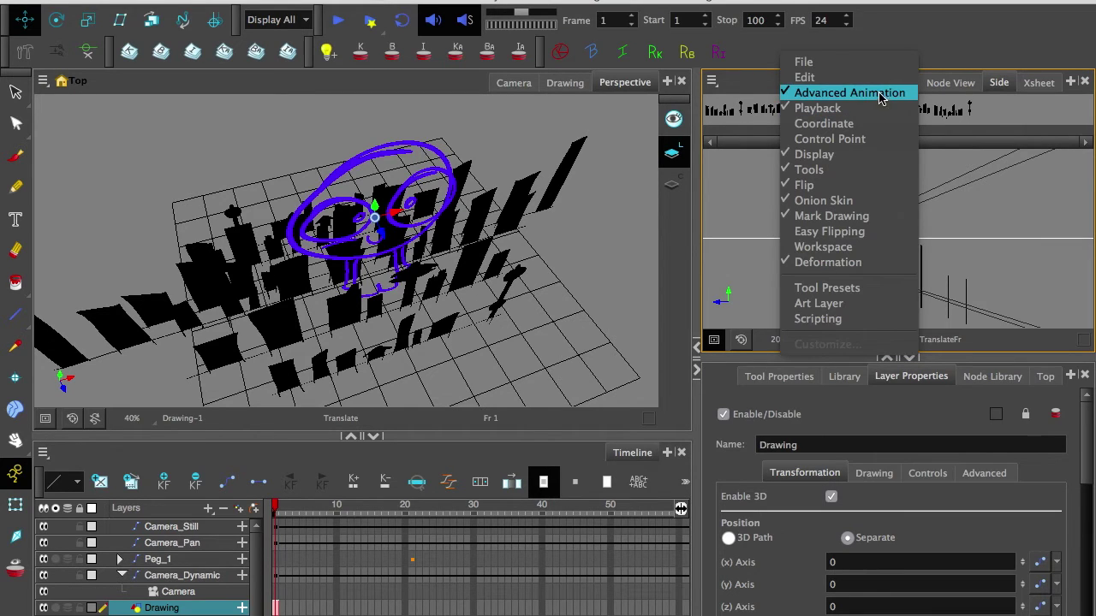
left_click(757, 61)
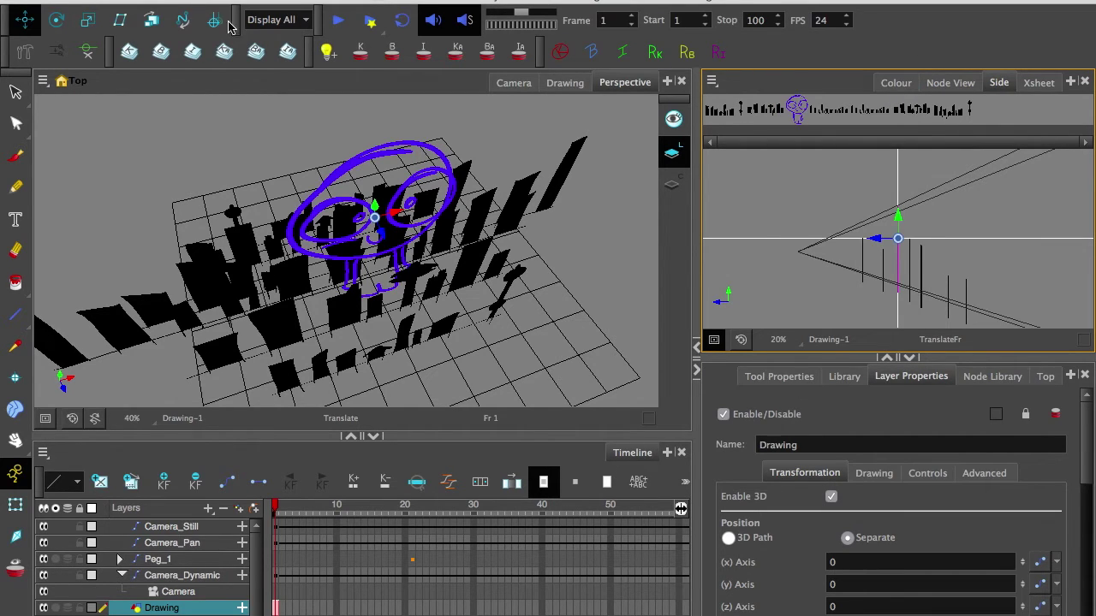
left_click(22, 24)
left_click_drag(296, 307, 311, 318)
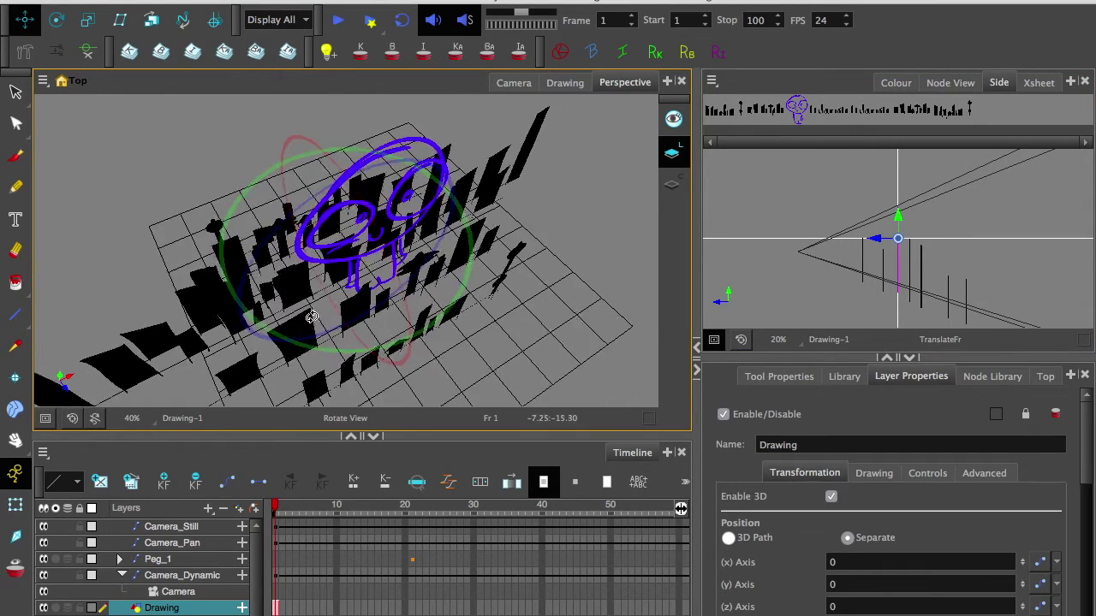
- Try repositioning the character freely among the city layers in the Perspective view, and undo that move
scroll(313, 311, "up", 5)
left_click_drag(340, 242, 407, 216)
scroll(428, 198, "down", 2)
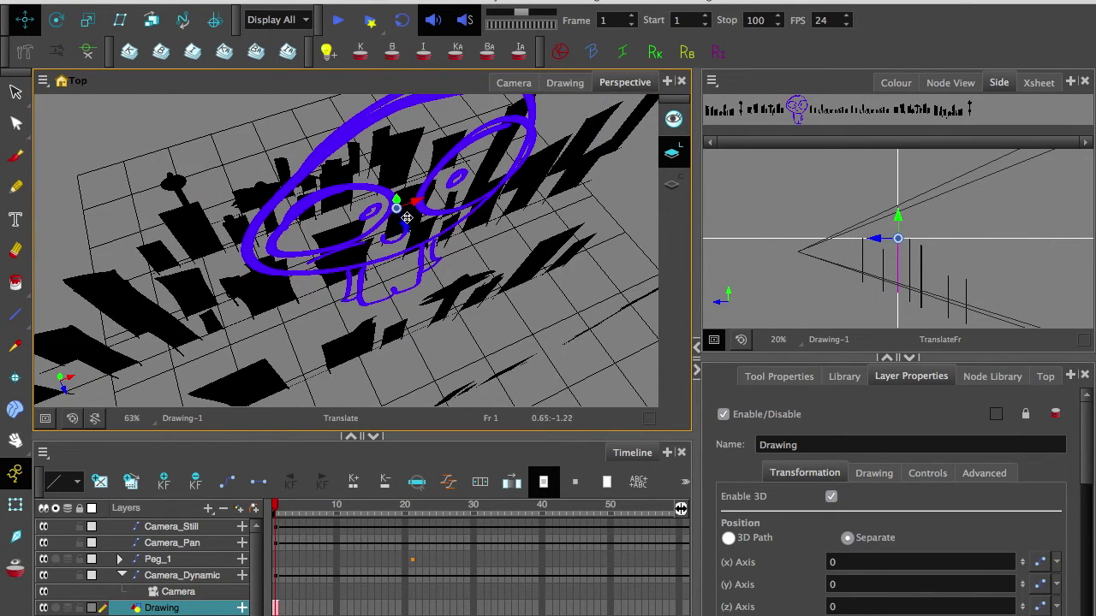
scroll(402, 224, "down", 2)
mouse_move(342, 282)
left_mouse_down()
mouse_move(372, 204)
mouse_move(435, 314)
mouse_move(203, 184)
mouse_move(139, 123)
mouse_move(162, 123)
left_mouse_up()
key("ctrl+z")
- Animate the Drawing layer's depth from about 5.86 F at frame 1 to about 6.17 B at frame 20
left_click(406, 608)
left_click_drag(405, 508, 274, 505)
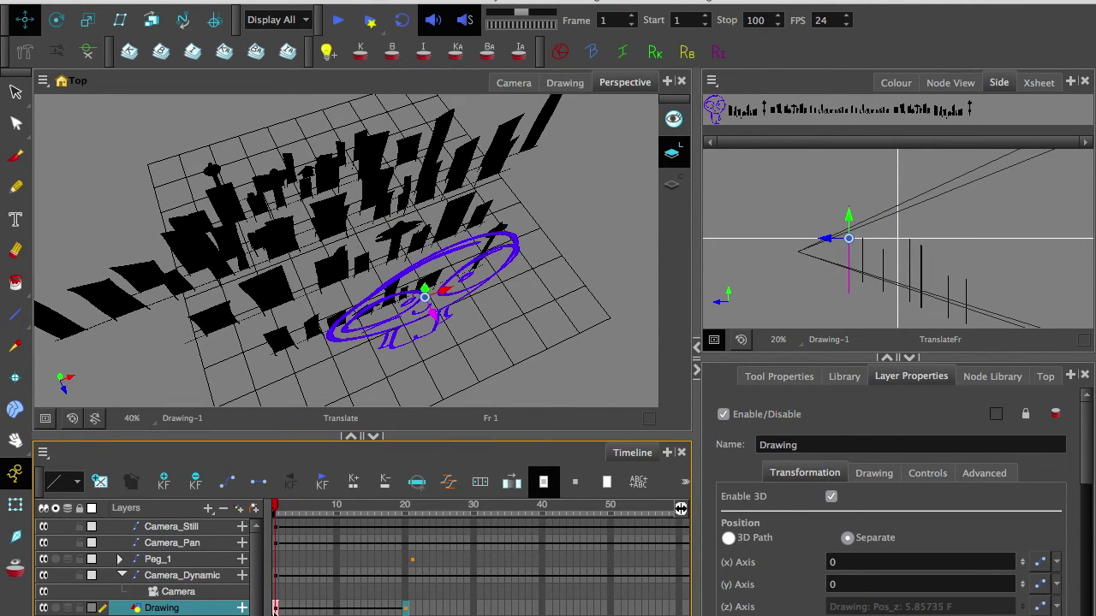
- Extend the Drawing layer's exposure to frame 20 and scrub back to frame 9 to review the movement through the city
left_click(406, 607)
right_click(409, 609)
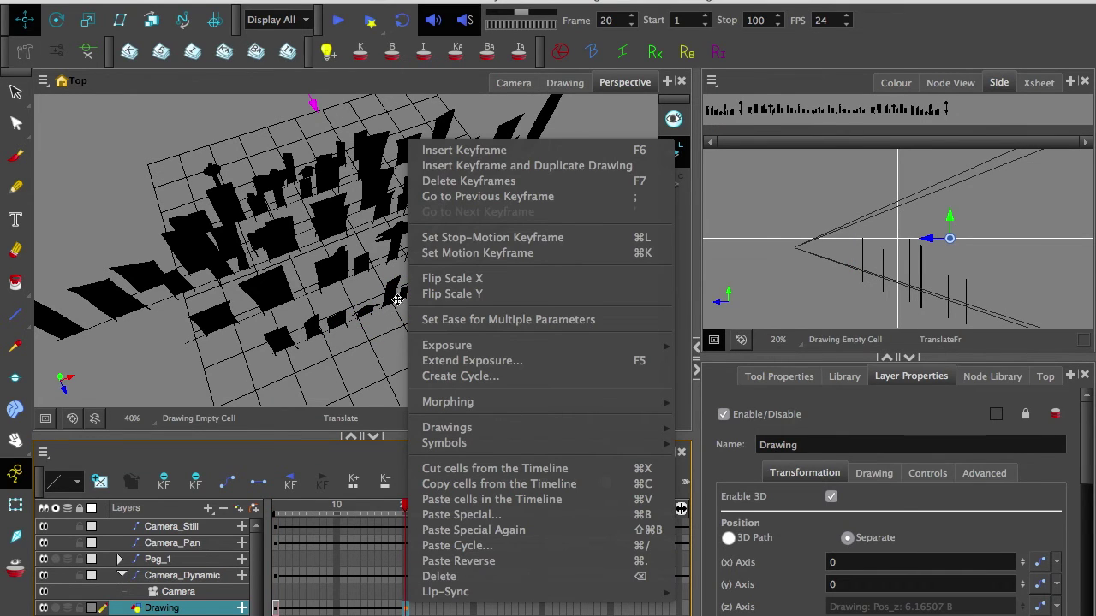
left_click(431, 360)
left_click(370, 506)
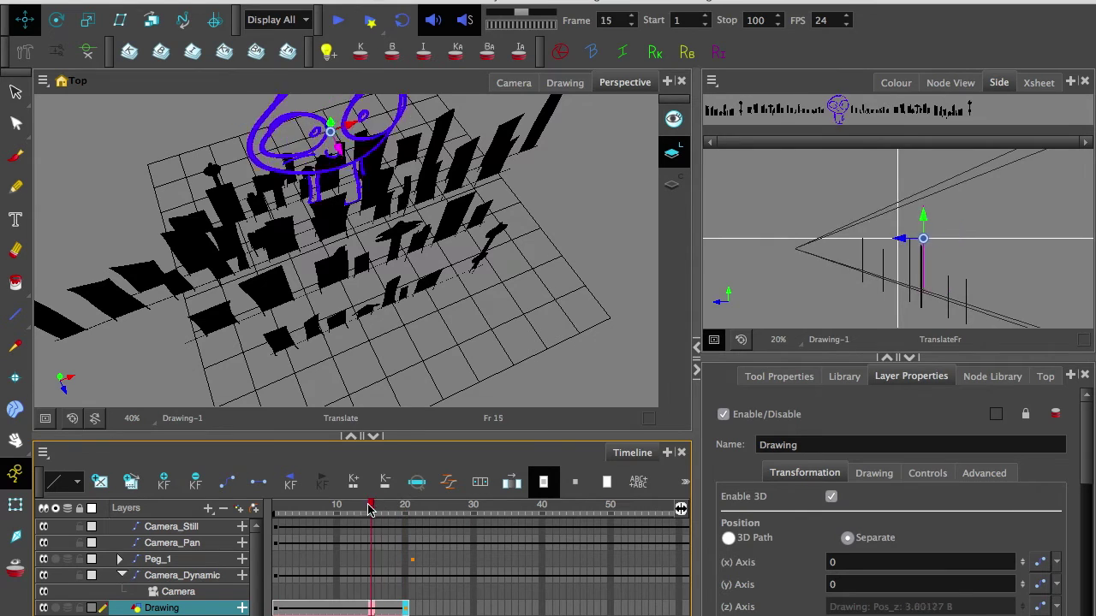
left_click_drag(370, 507, 330, 507)
- Review the character's depth animation through the Camera view with the whole camera frame in sight, returning to frame 1
left_click(514, 82)
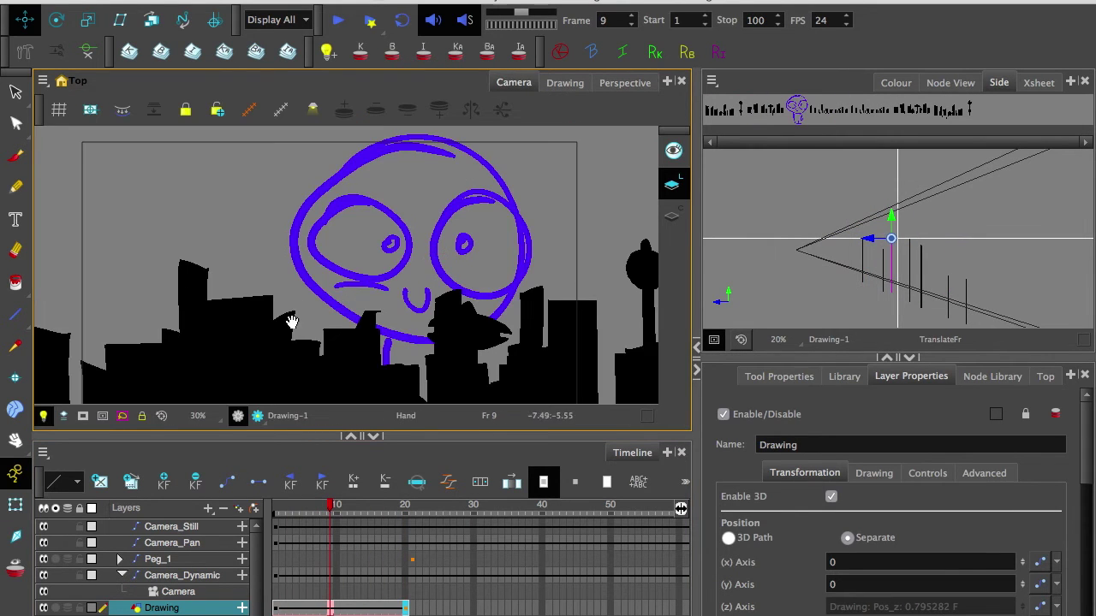
left_click_drag(292, 322, 250, 301)
scroll(274, 293, "up", 6)
scroll(202, 303, "down", 7)
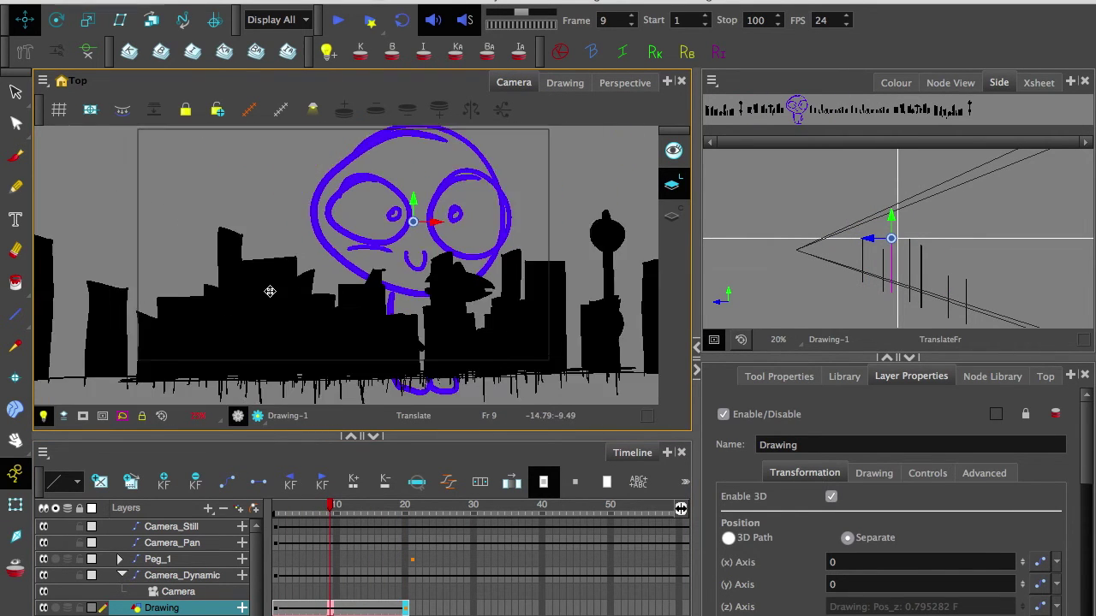
scroll(270, 292, "down", 1)
key("shift+Return")
left_click_drag(303, 512, 272, 522)
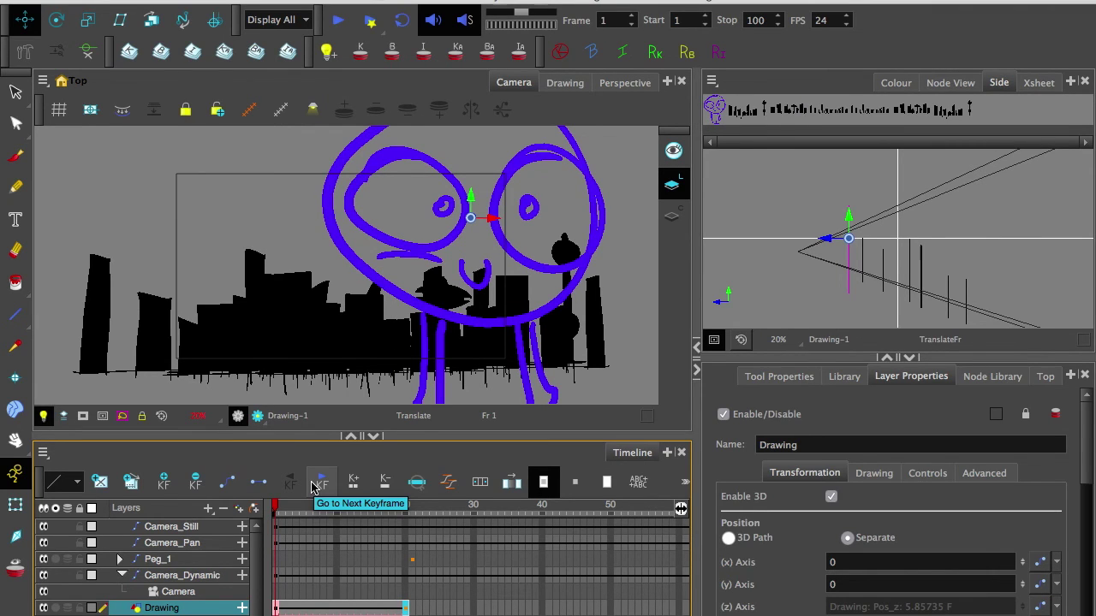
mouse_move(306, 510)
left_mouse_down()
mouse_move(379, 509)
mouse_move(274, 508)
left_mouse_up()
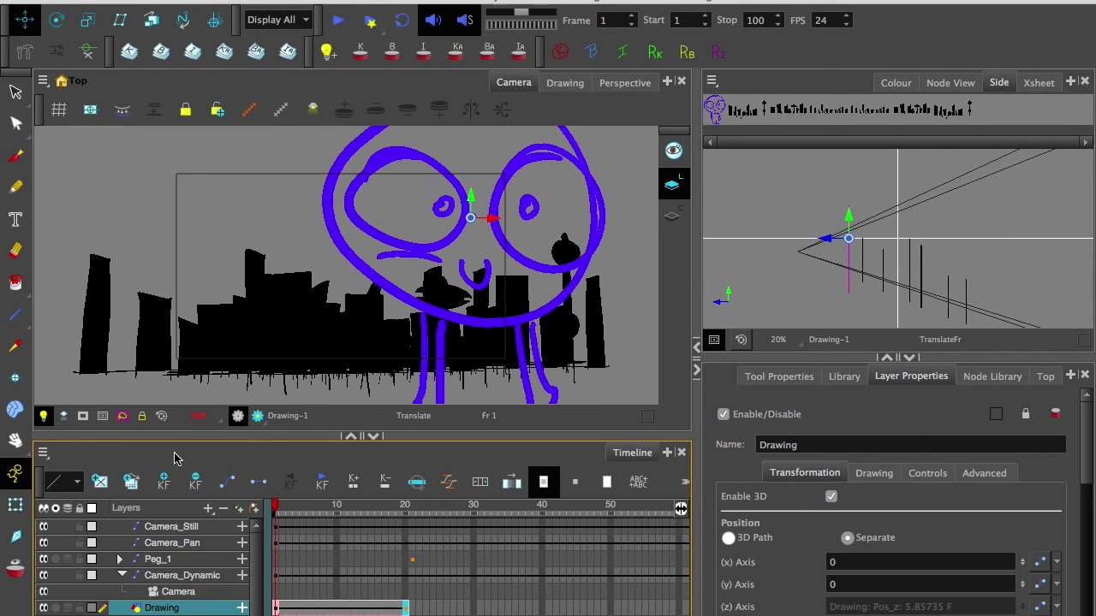